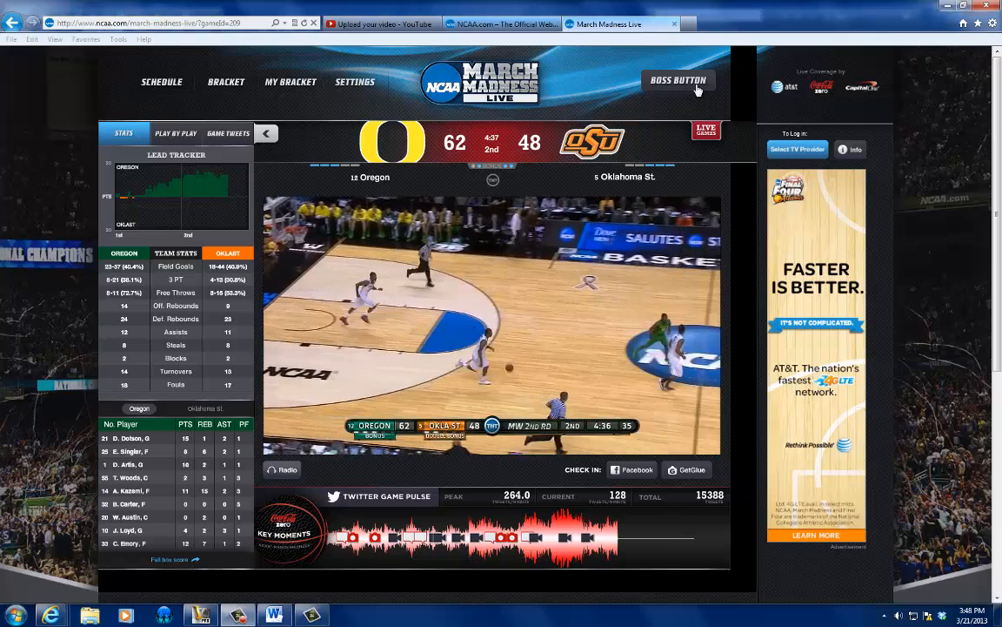
Switch to Autodesk Inventor and open the exploded Train Assembly presentation file (.ipn) from the 2.3.1a folder.
{"action": "left_click", "coordinate": [671, 81]}
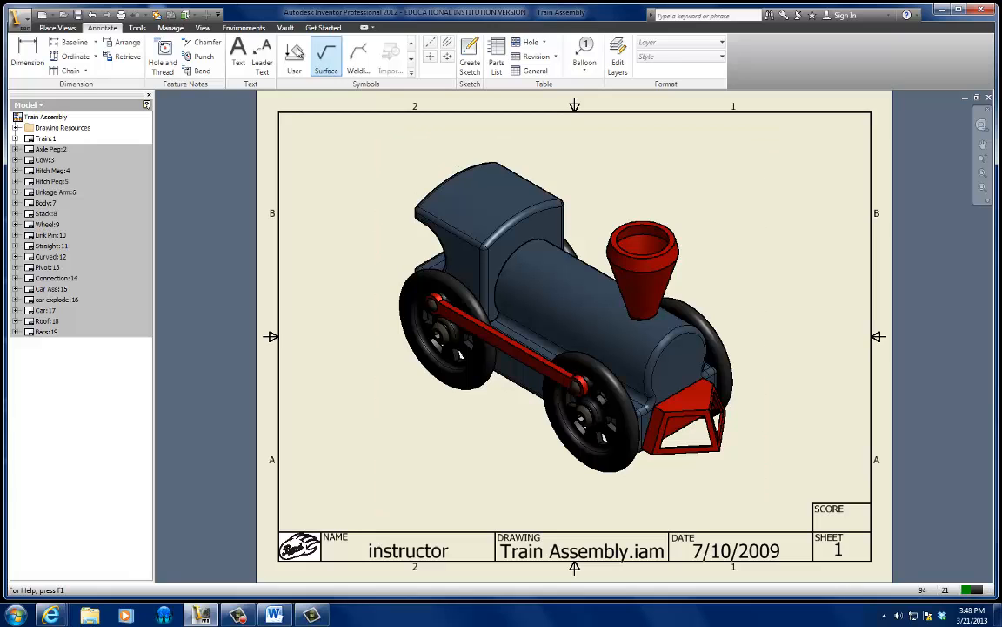
{"action": "left_click", "coordinate": [61, 14]}
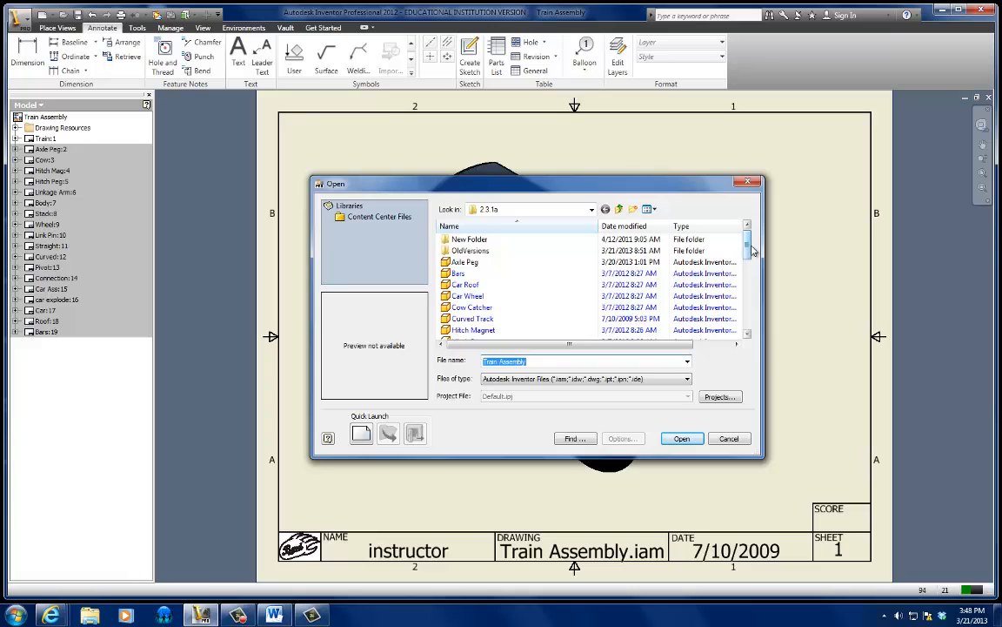
{"action": "left_click_drag", "start_coordinate": [747, 239], "coordinate": [748, 298]}
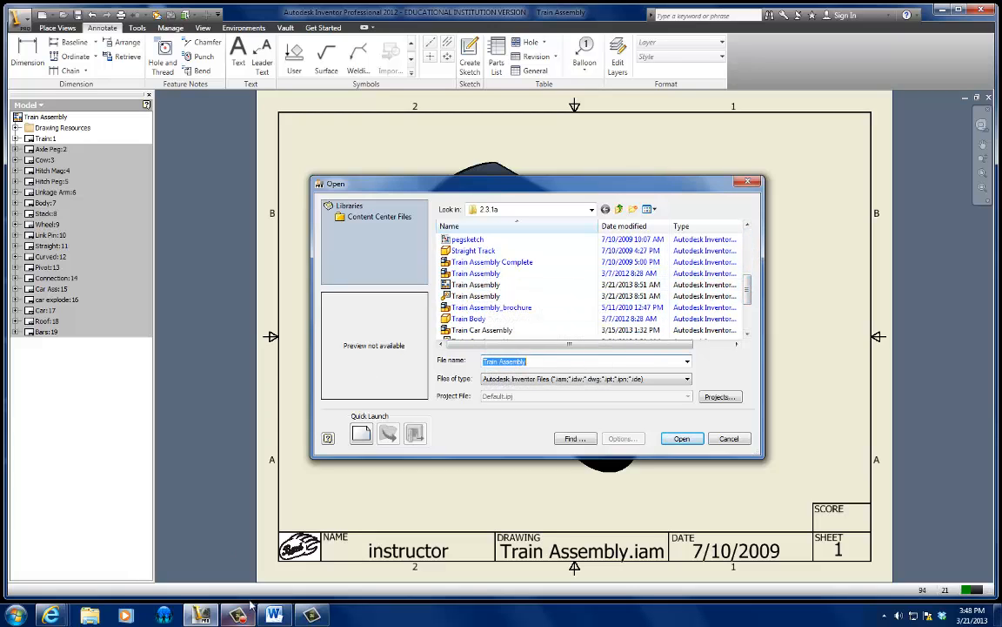
{"action": "left_click", "coordinate": [477, 297]}
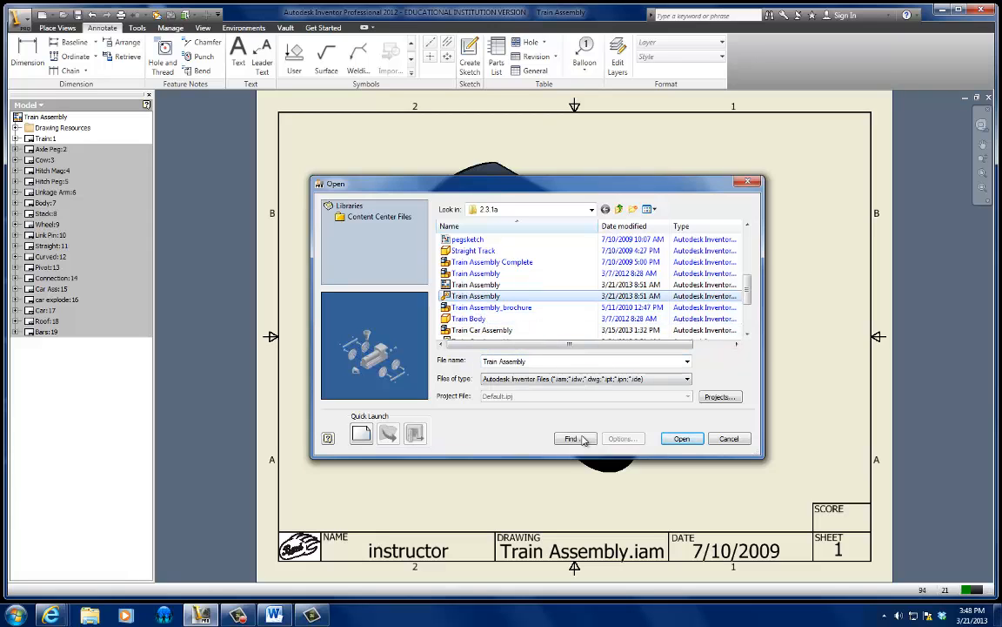
{"action": "left_click", "coordinate": [677, 438]}
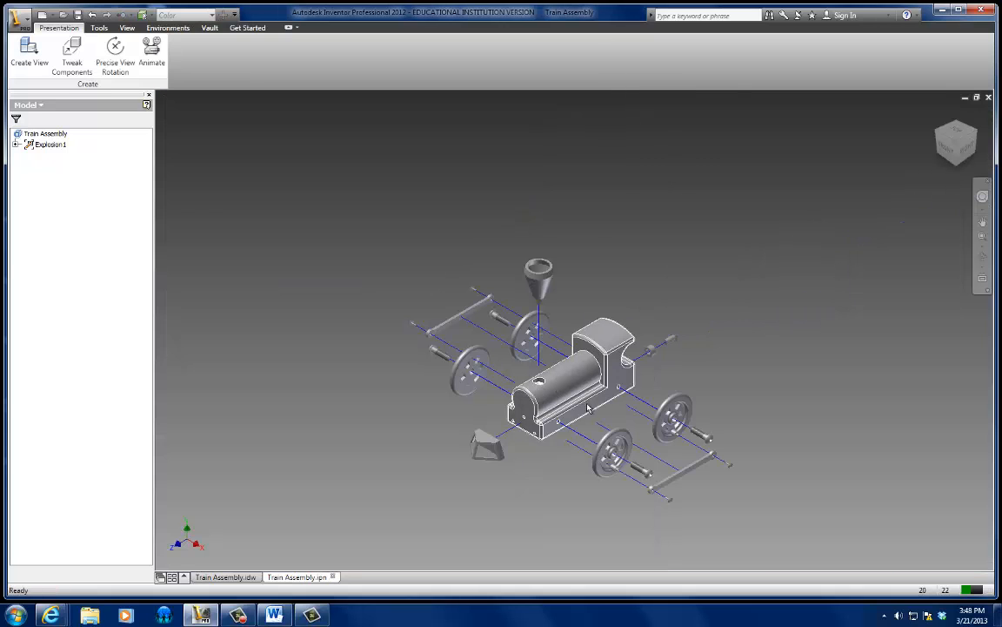
{"action": "scroll", "coordinate": [564, 432], "scroll_direction": "up", "scroll_amount": 5}
{"action": "scroll", "coordinate": [565, 431], "scroll_direction": "down", "scroll_amount": 5}
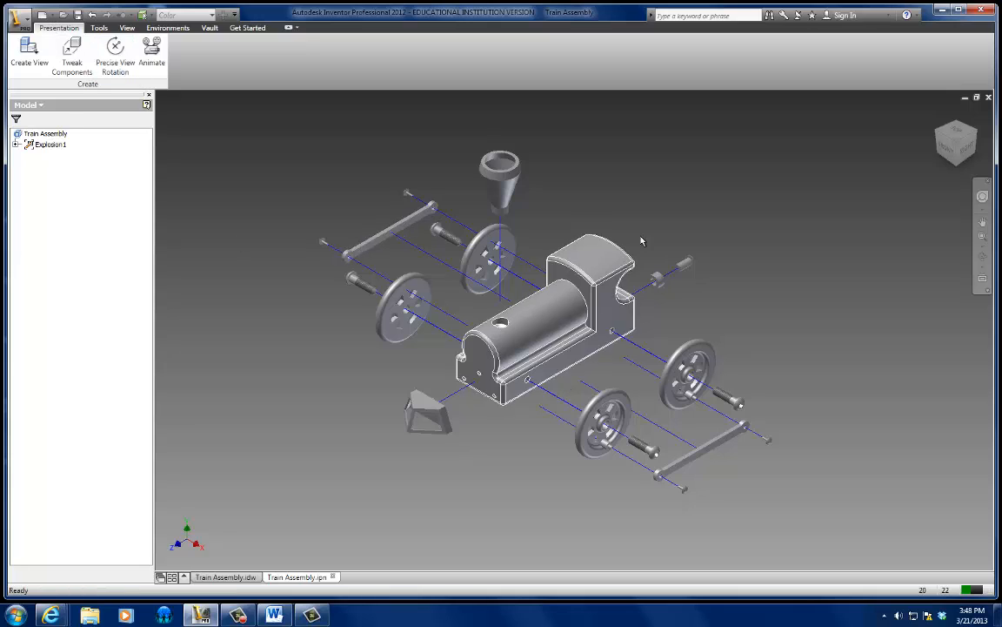
{"action": "left_click", "coordinate": [496, 248]}
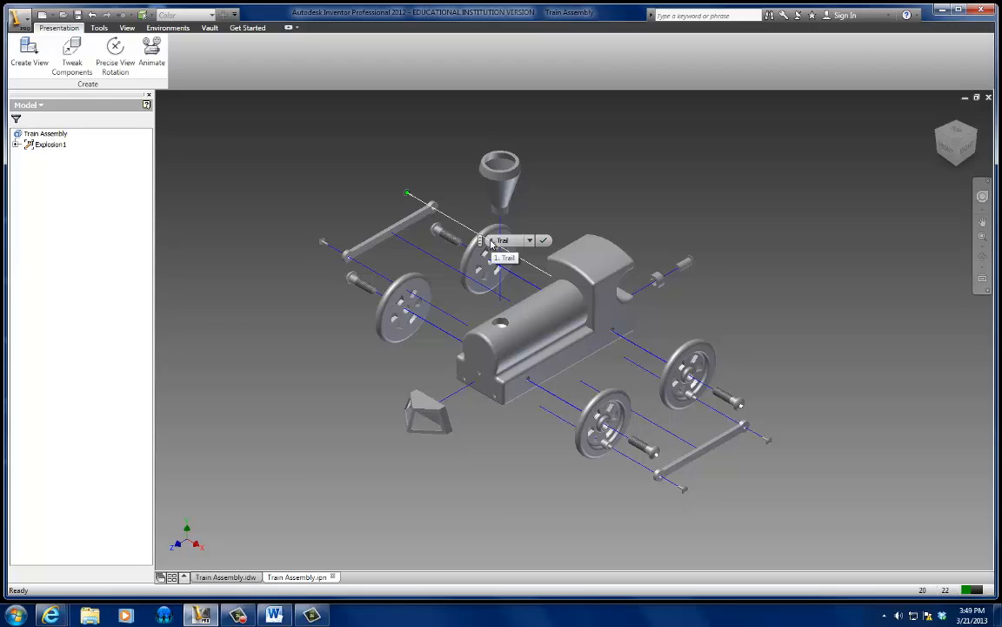
{"action": "left_click", "coordinate": [52, 16]}
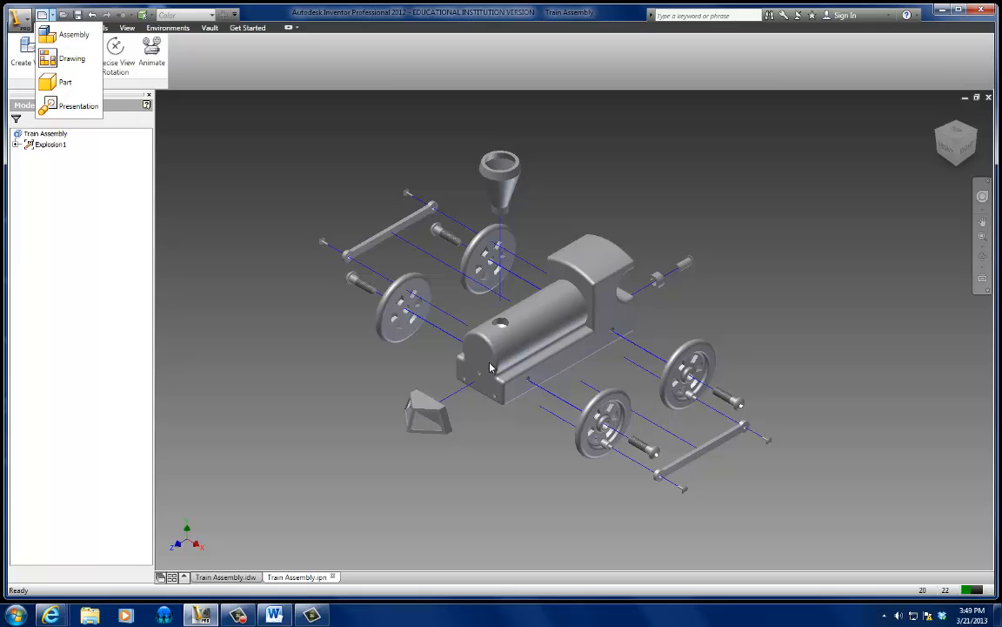
Add a new sheet to the Train Assembly drawing and move it to second place, directly after Train:1, as the active sheet.
{"action": "left_click", "coordinate": [224, 577]}
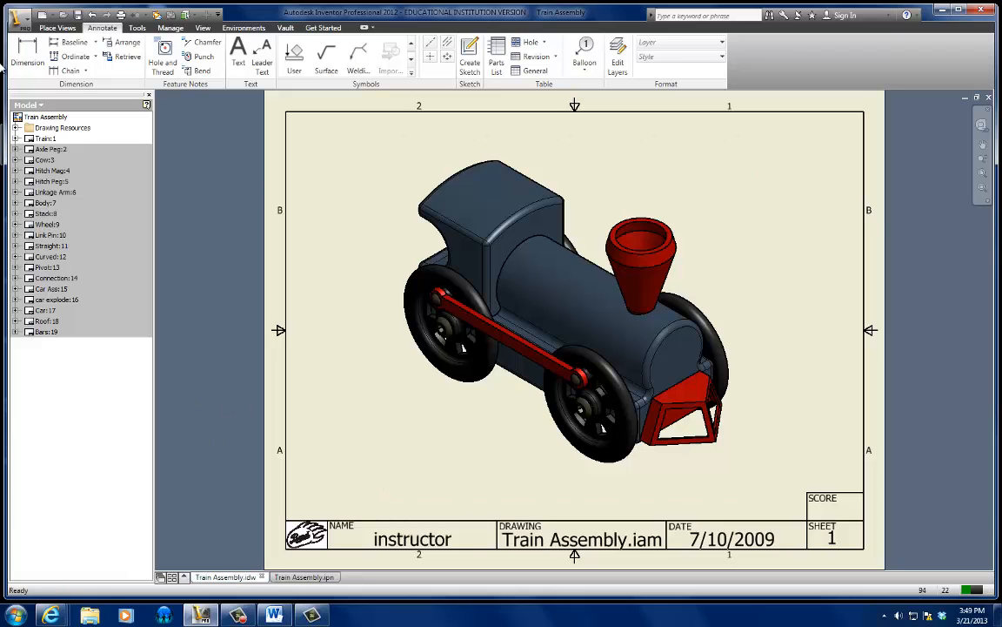
{"action": "right_click", "coordinate": [45, 363]}
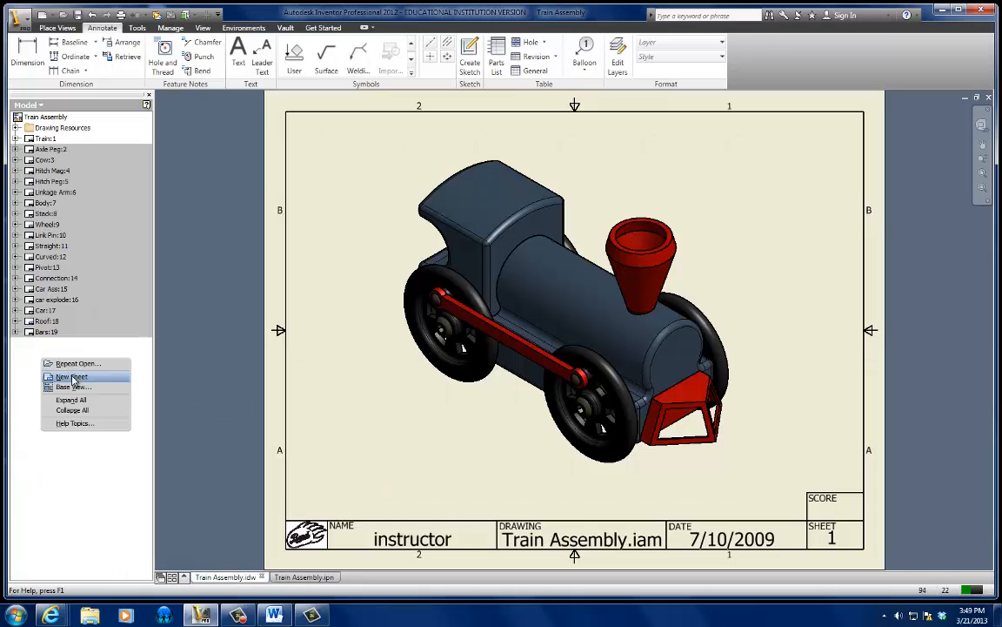
{"action": "left_click", "coordinate": [73, 380]}
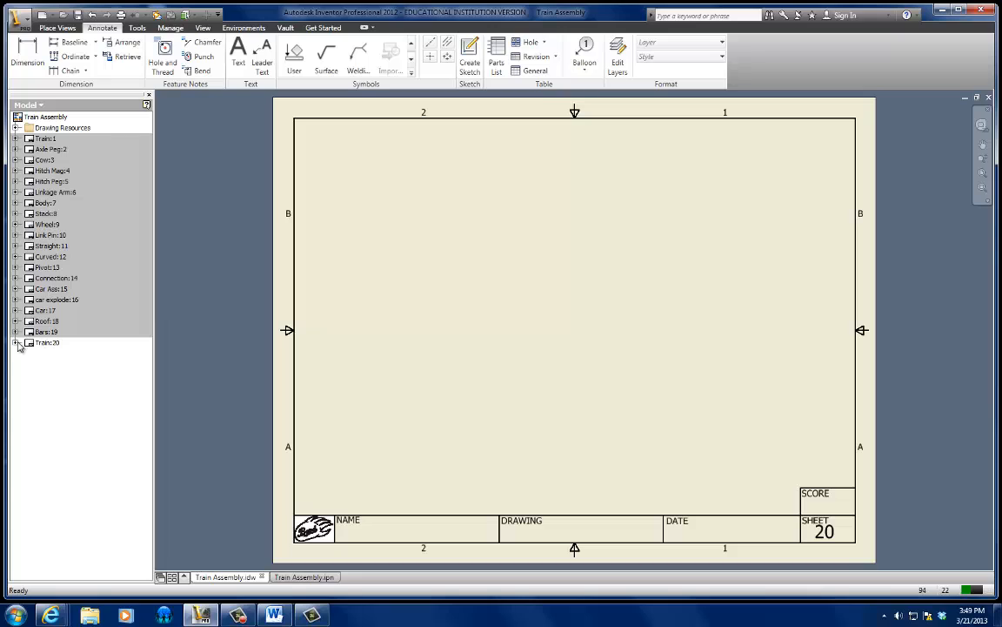
{"action": "left_click_drag", "start_coordinate": [31, 343], "coordinate": [32, 143]}
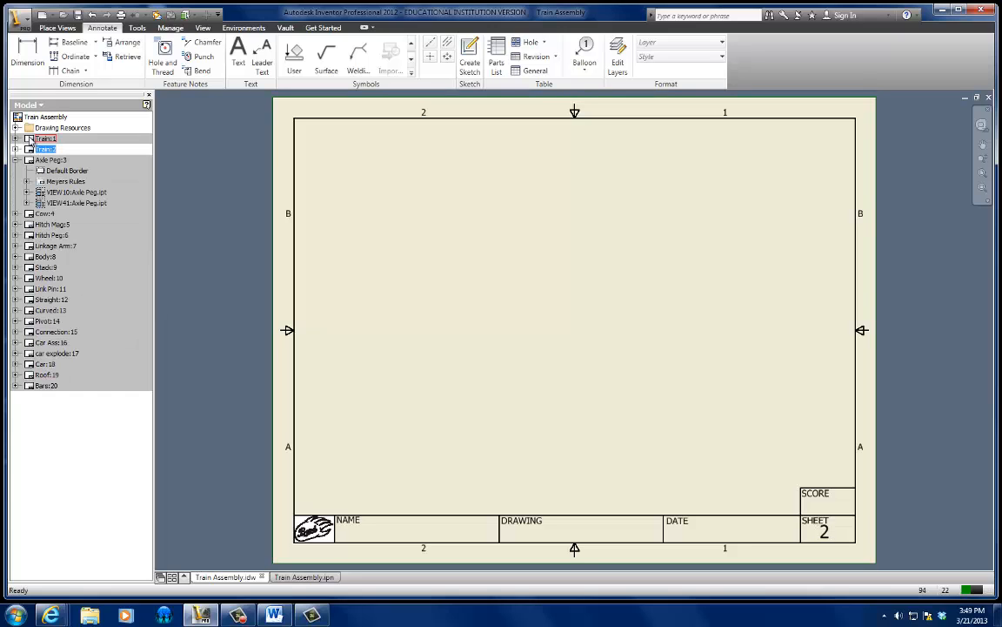
{"action": "double_click", "coordinate": [31, 140]}
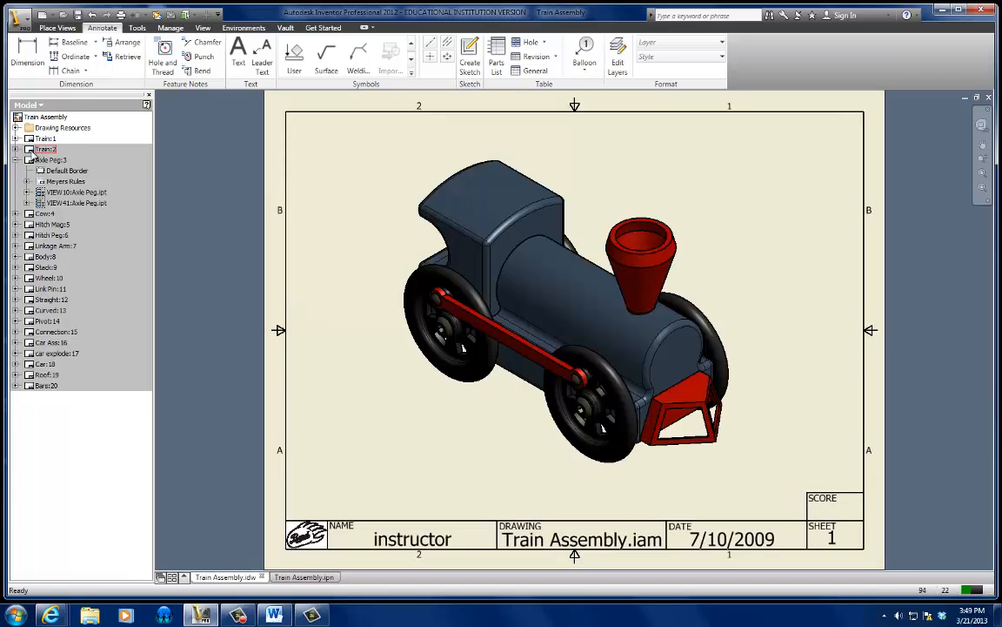
{"action": "double_click", "coordinate": [44, 150]}
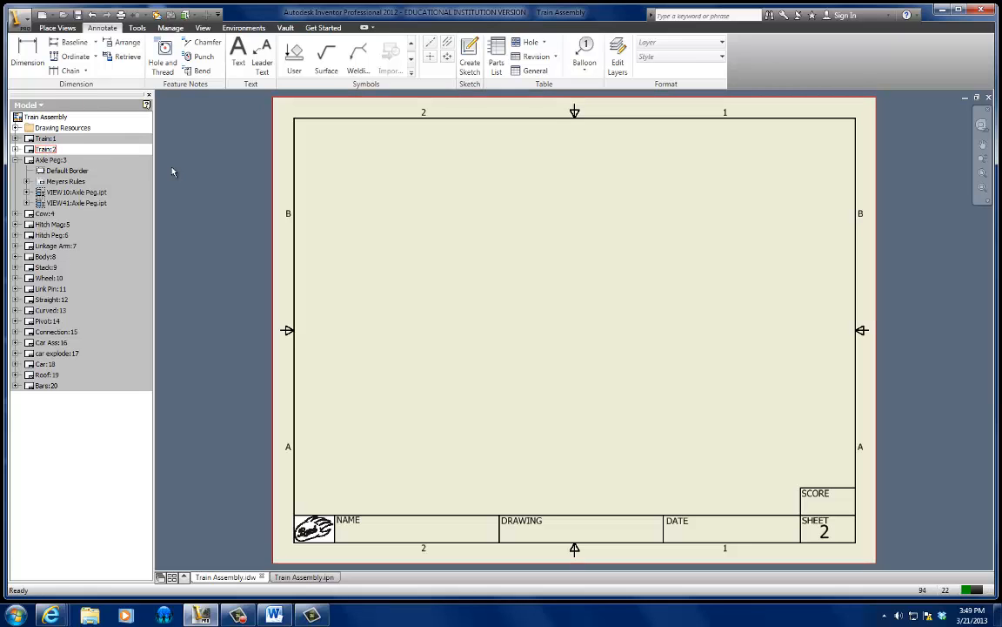
Place a shaded Iso Top Right base view of the Train Assembly presentation's Explosion1 at scale 1/2 in the middle of sheet 2.
{"action": "left_click", "coordinate": [57, 27]}
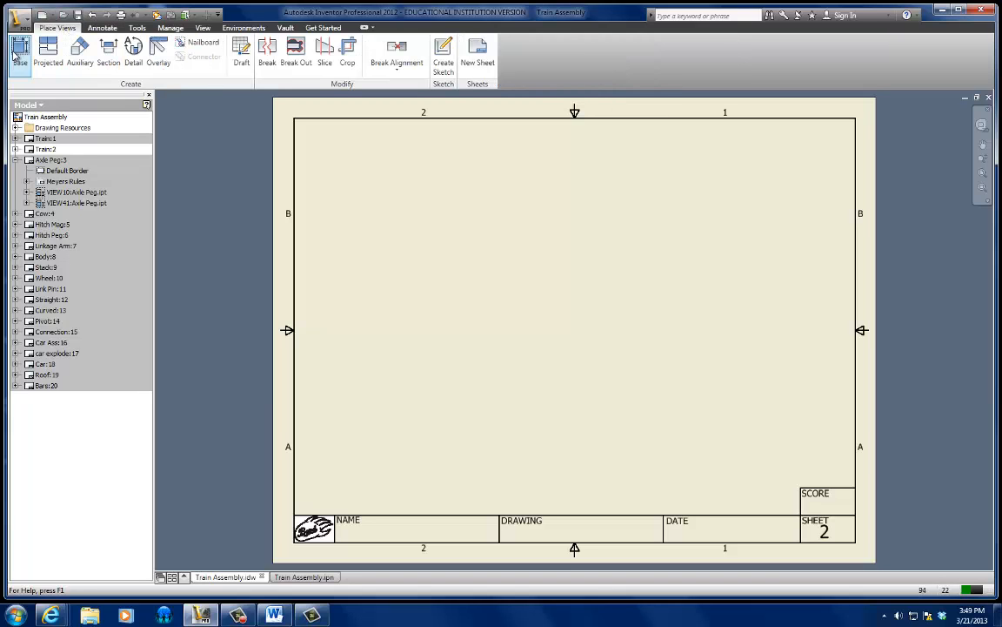
{"action": "left_click", "coordinate": [16, 53]}
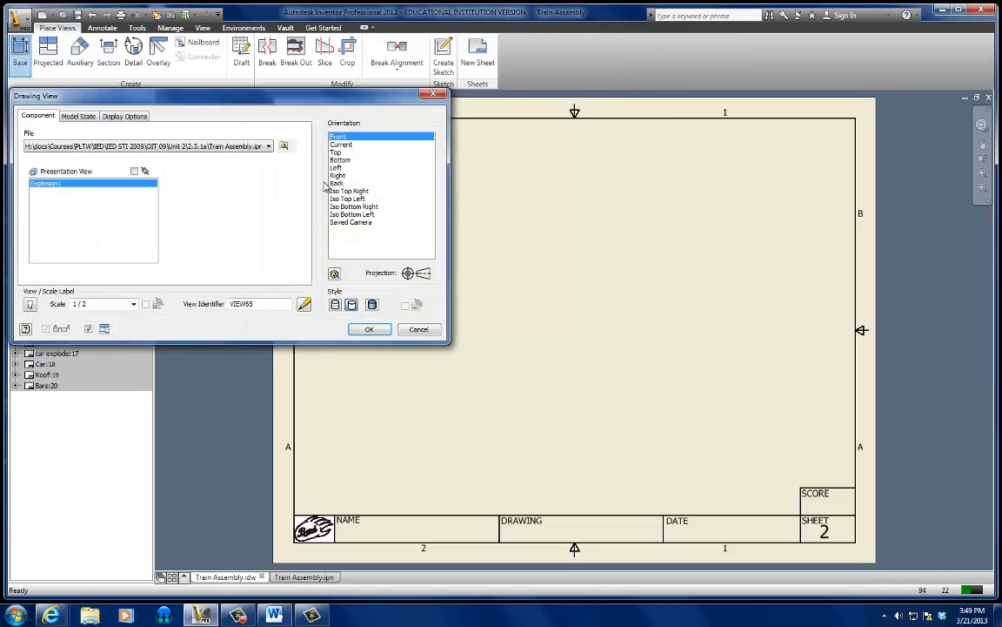
{"action": "left_click", "coordinate": [286, 148]}
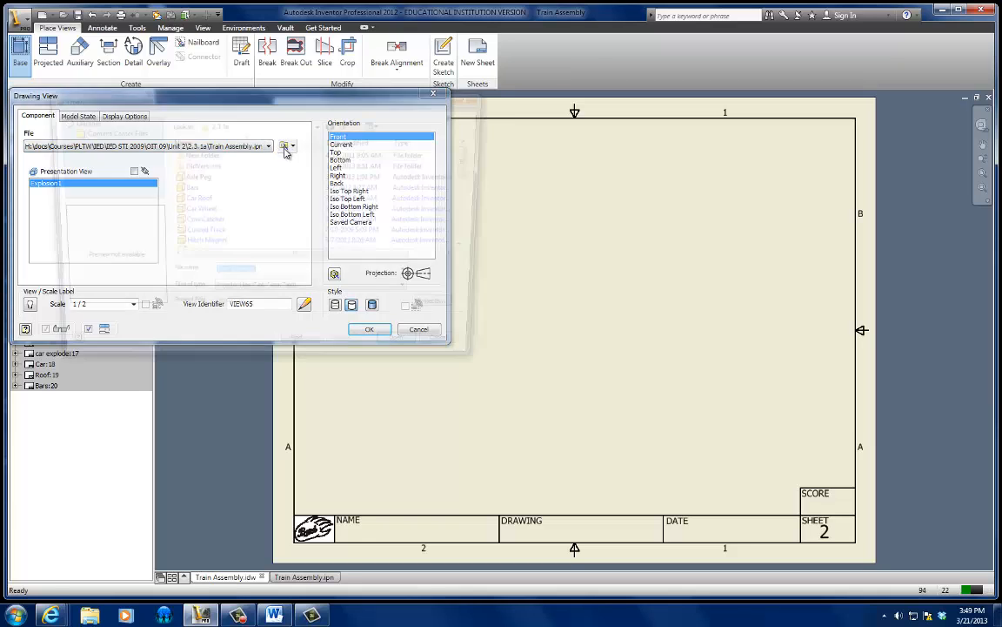
{"action": "left_click_drag", "start_coordinate": [477, 161], "coordinate": [477, 210]}
{"action": "left_click", "coordinate": [209, 211]}
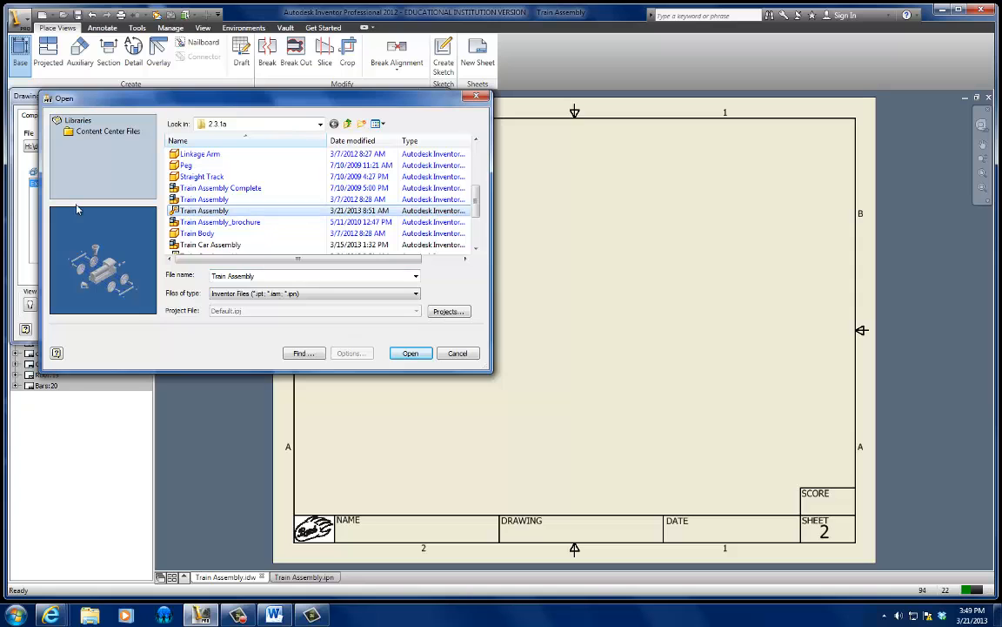
{"action": "left_click", "coordinate": [411, 354]}
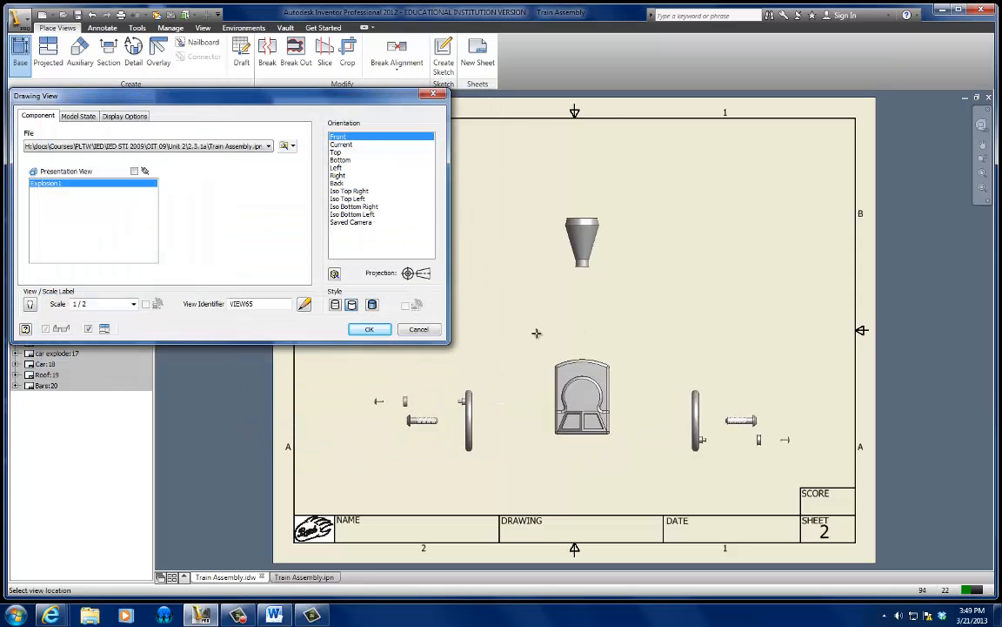
{"action": "left_click", "coordinate": [358, 192]}
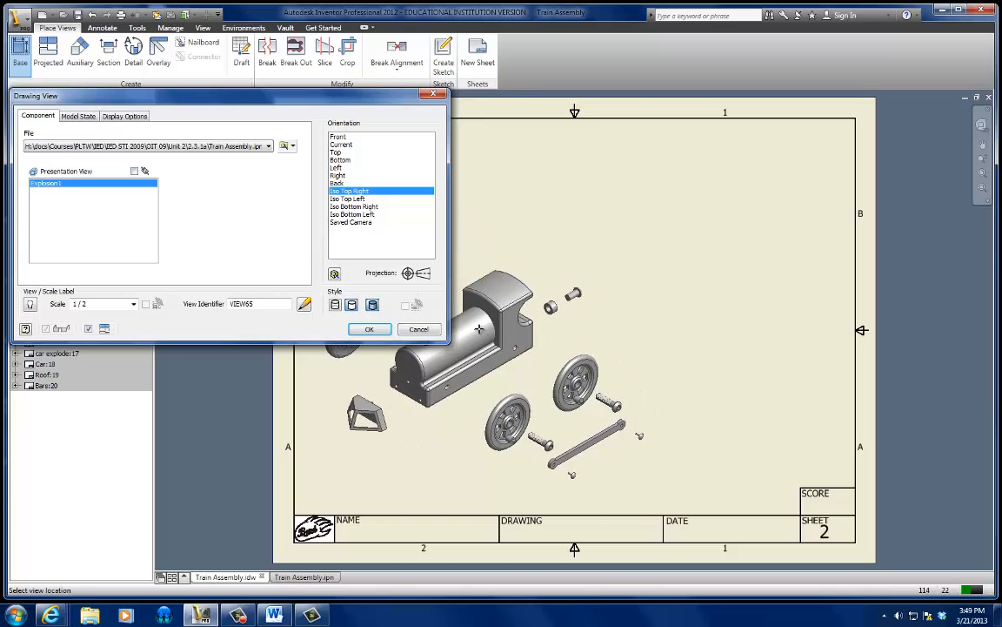
{"action": "left_click", "coordinate": [522, 294]}
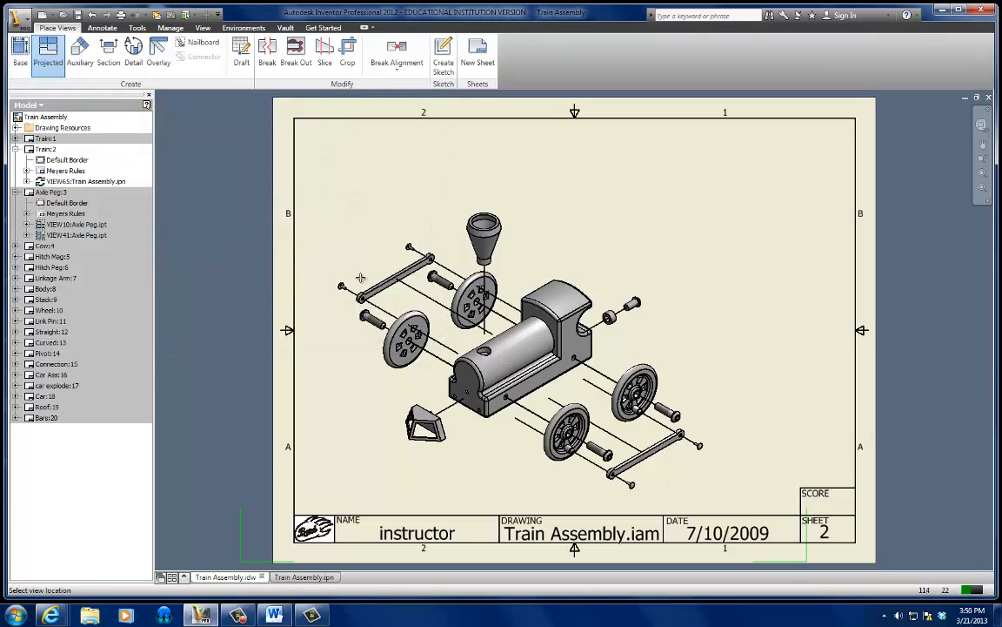
{"action": "key", "text": "Escape"}
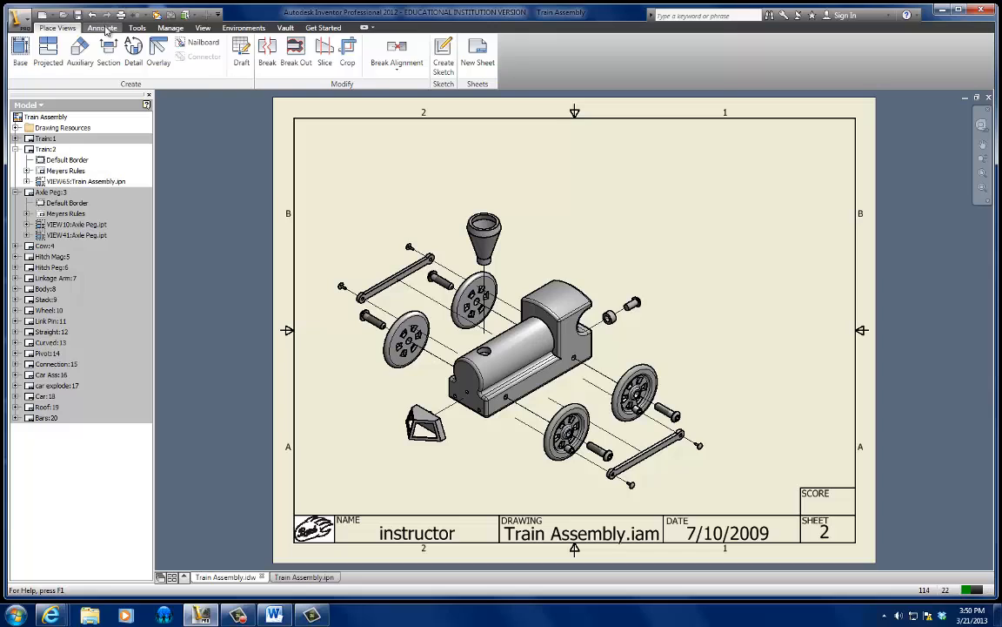
Insert a structured parts list for the exploded train view, aligned to the upper-right corner of the sheet border.
{"action": "left_click", "coordinate": [102, 28]}
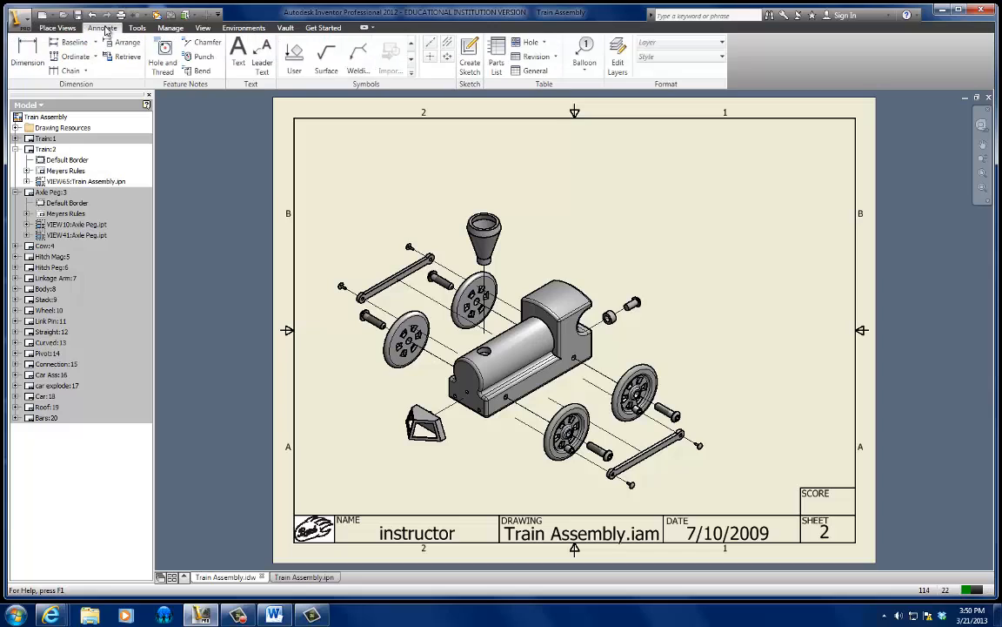
{"action": "left_click", "coordinate": [498, 53]}
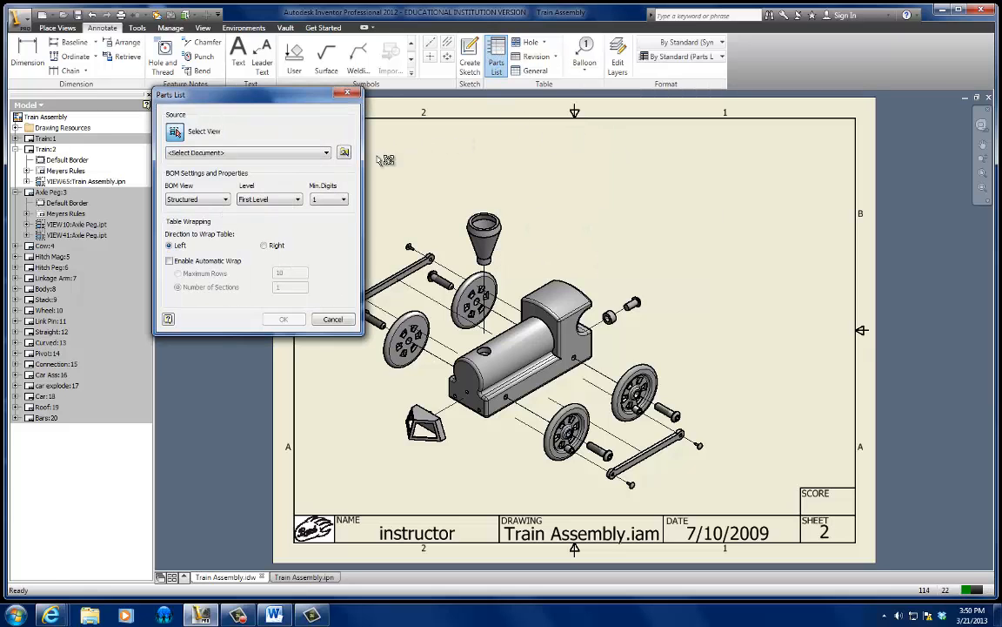
{"action": "left_click", "coordinate": [544, 331]}
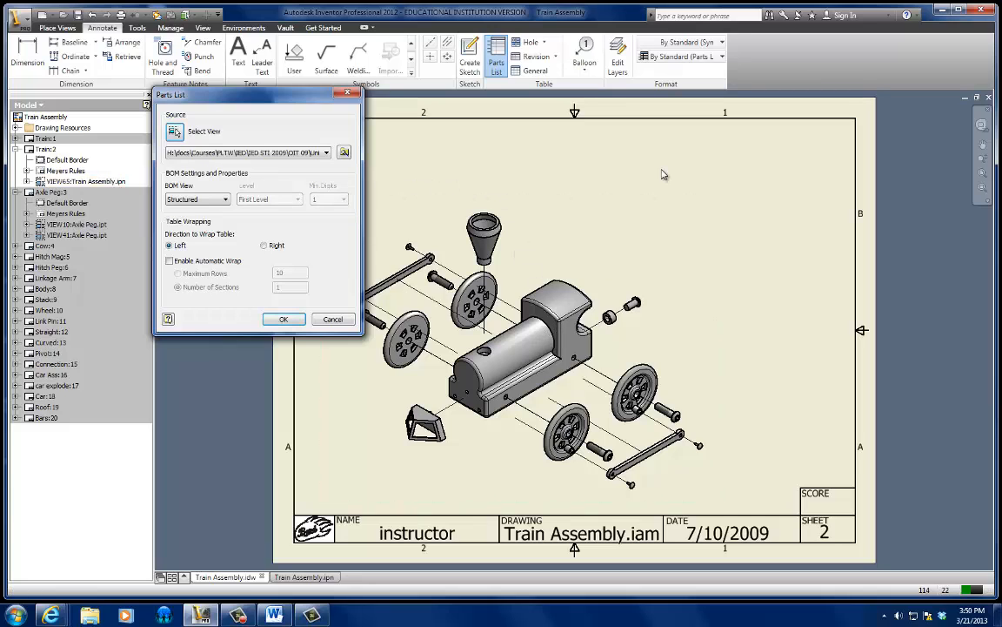
{"action": "left_click", "coordinate": [284, 319]}
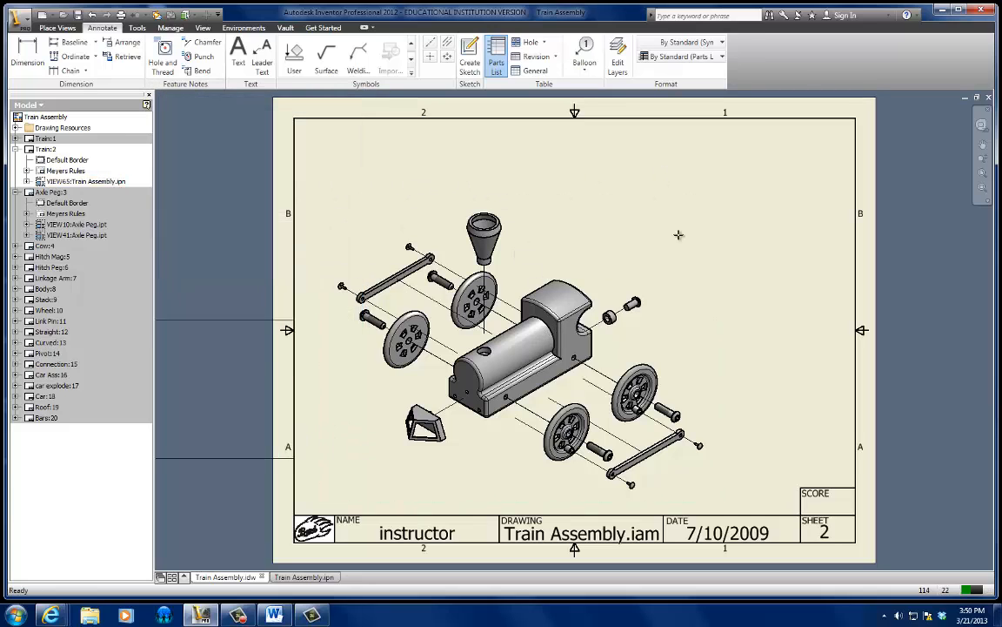
{"action": "left_click", "coordinate": [859, 122]}
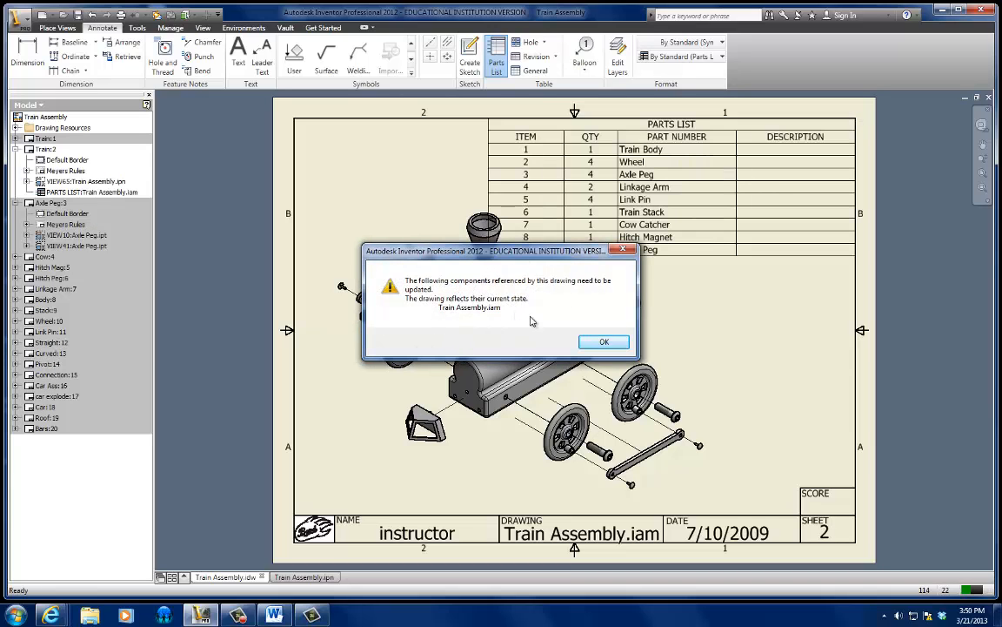
{"action": "left_click", "coordinate": [602, 341]}
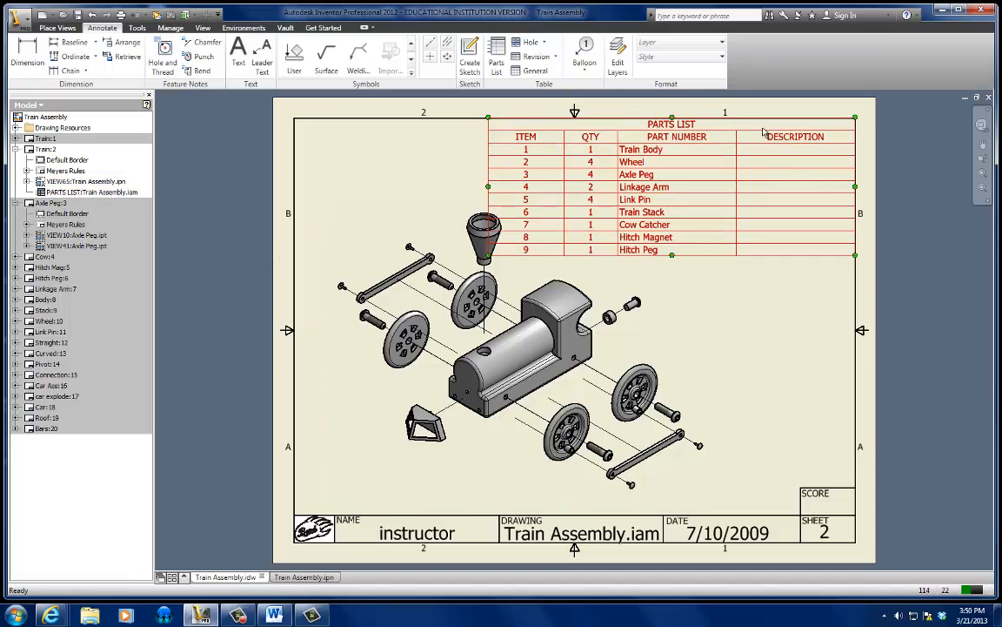
Remove the DESCRIPTION column from the parts list, keeping ITEM, QTY and PART NUMBER.
{"action": "double_click", "coordinate": [767, 165]}
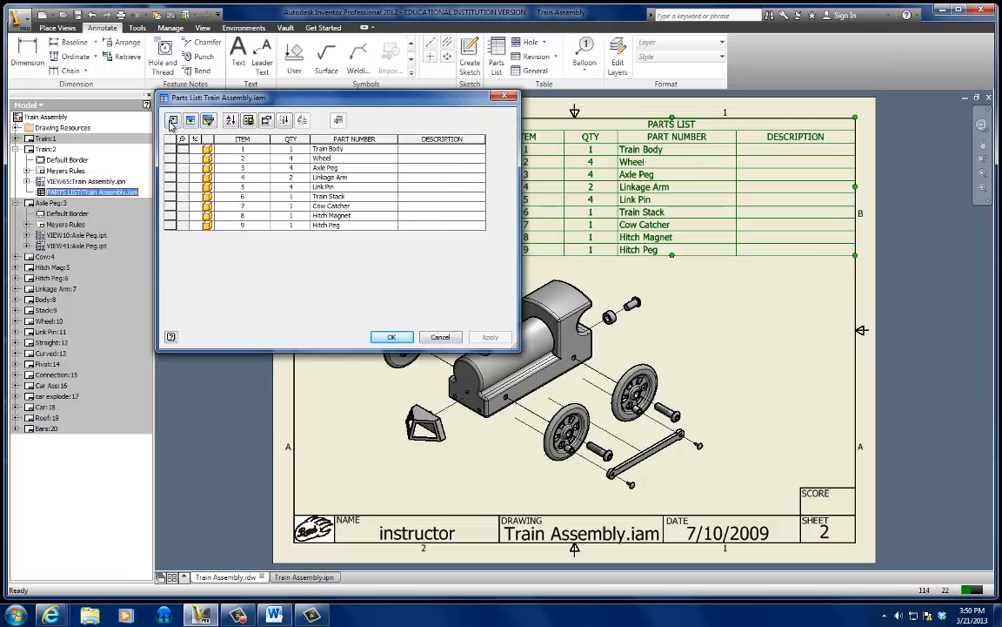
{"action": "left_click", "coordinate": [173, 121]}
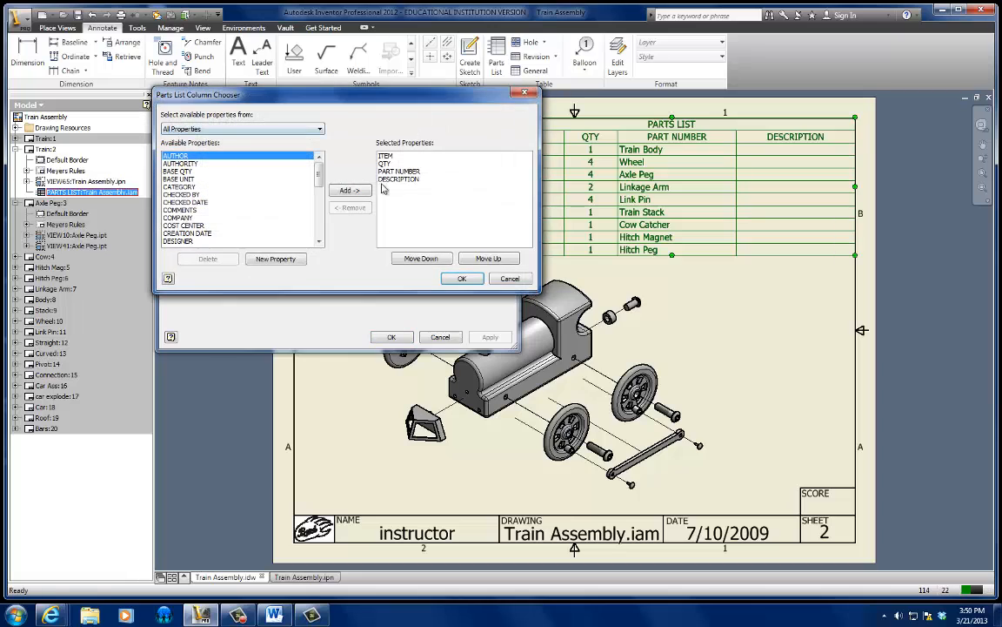
{"action": "left_click", "coordinate": [396, 177]}
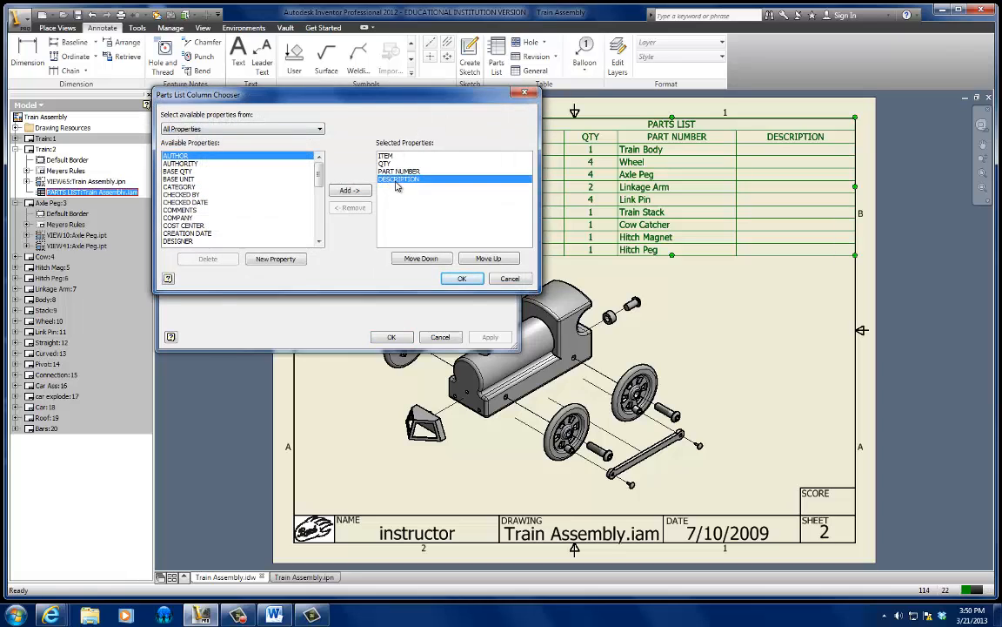
{"action": "left_click", "coordinate": [349, 207]}
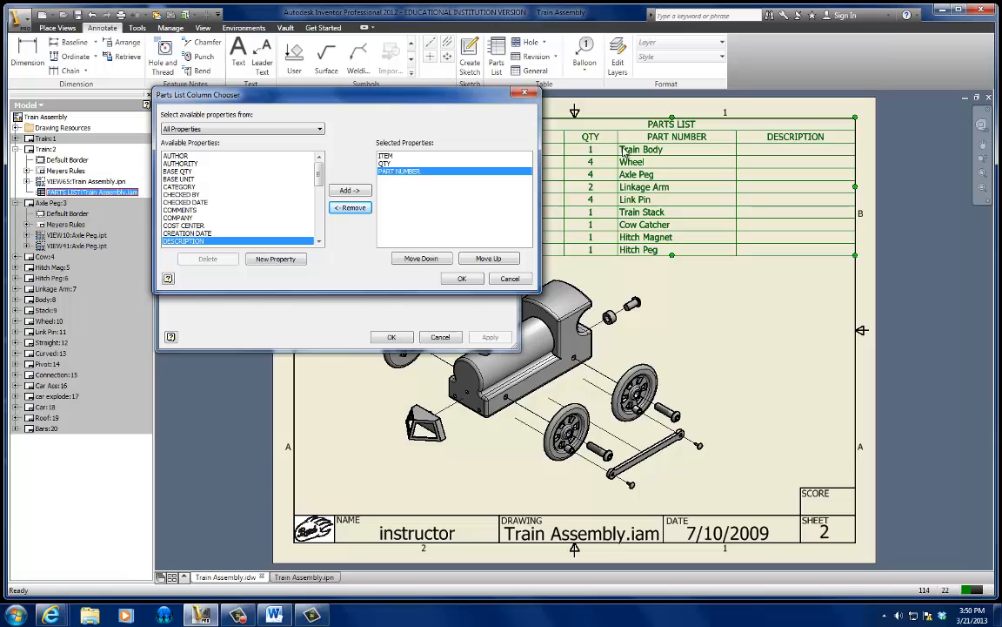
{"action": "left_click_drag", "start_coordinate": [467, 104], "coordinate": [407, 118]}
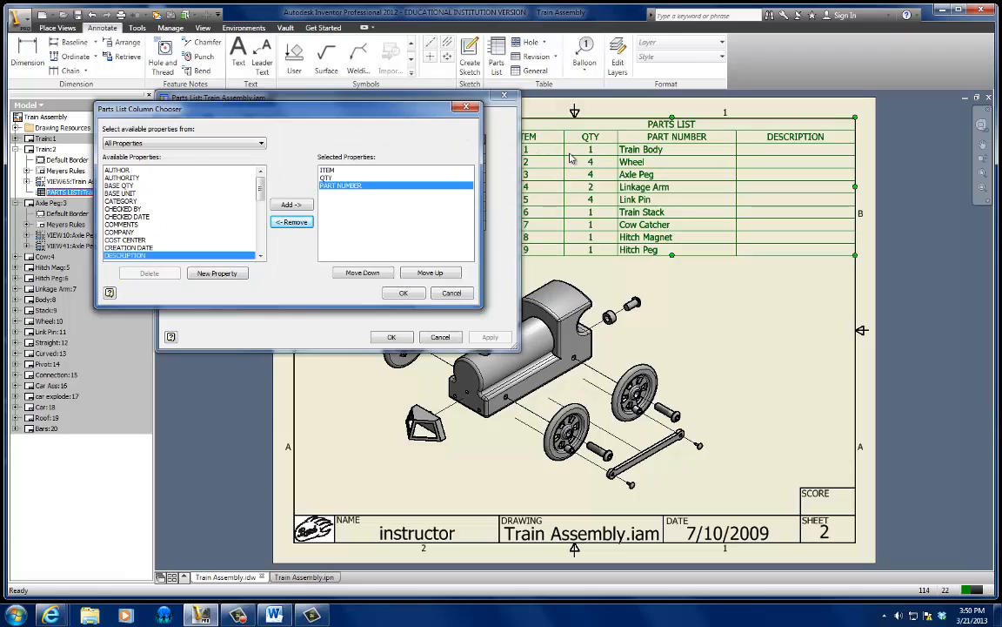
{"action": "left_click", "coordinate": [403, 294]}
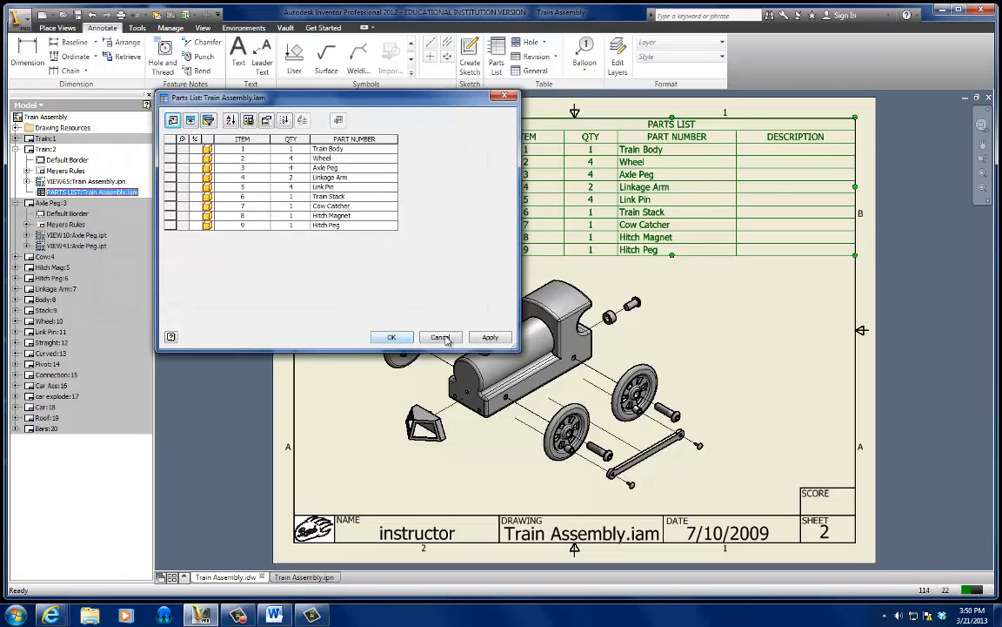
{"action": "left_click", "coordinate": [391, 337]}
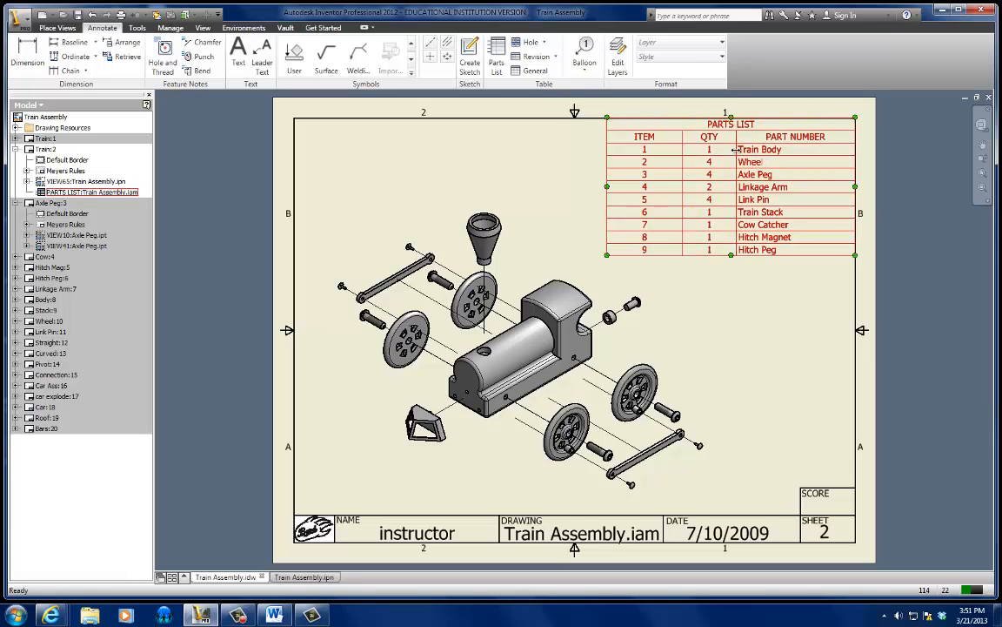
Narrow the QTY and ITEM columns of the parts list so the table fits compactly against the sheet border.
{"action": "mouse_move", "coordinate": [736, 150]}
{"action": "left_mouse_down"}
{"action": "mouse_move", "coordinate": [771, 154]}
{"action": "mouse_move", "coordinate": [734, 161]}
{"action": "left_mouse_up"}
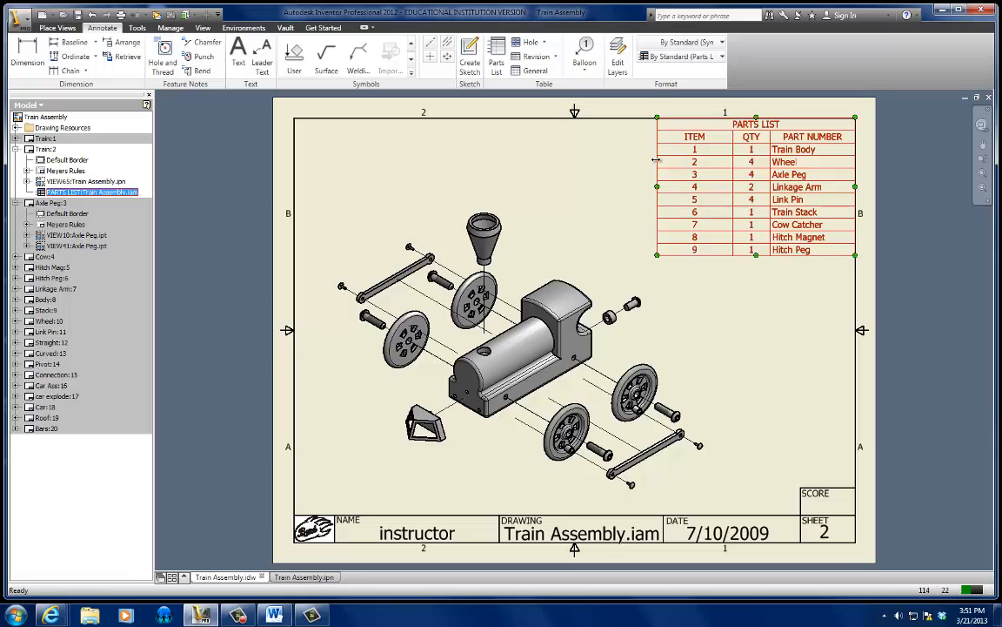
{"action": "left_click_drag", "start_coordinate": [601, 150], "coordinate": [694, 162]}
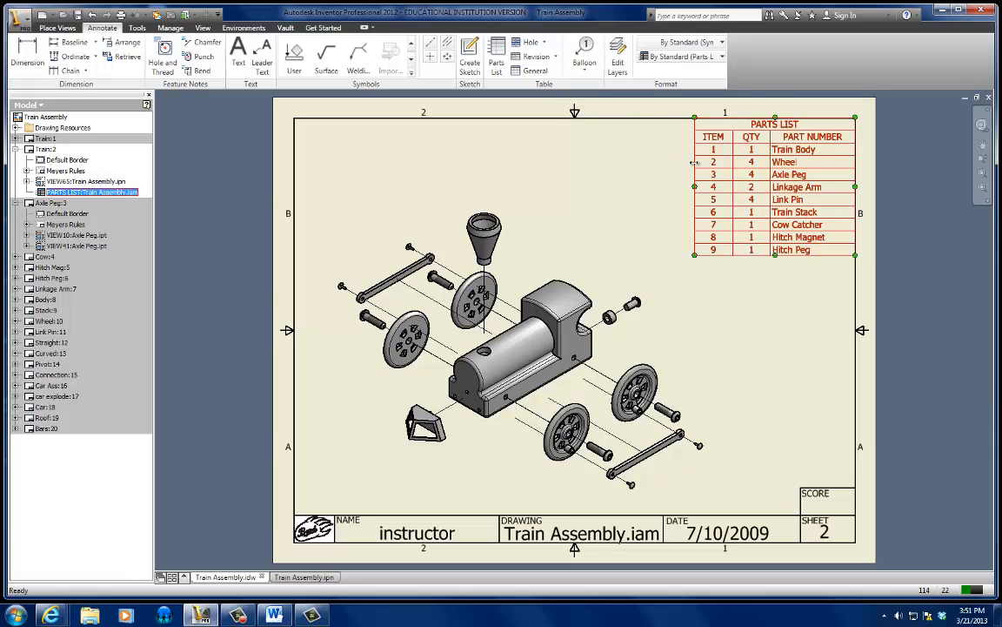
{"action": "left_click", "coordinate": [764, 307]}
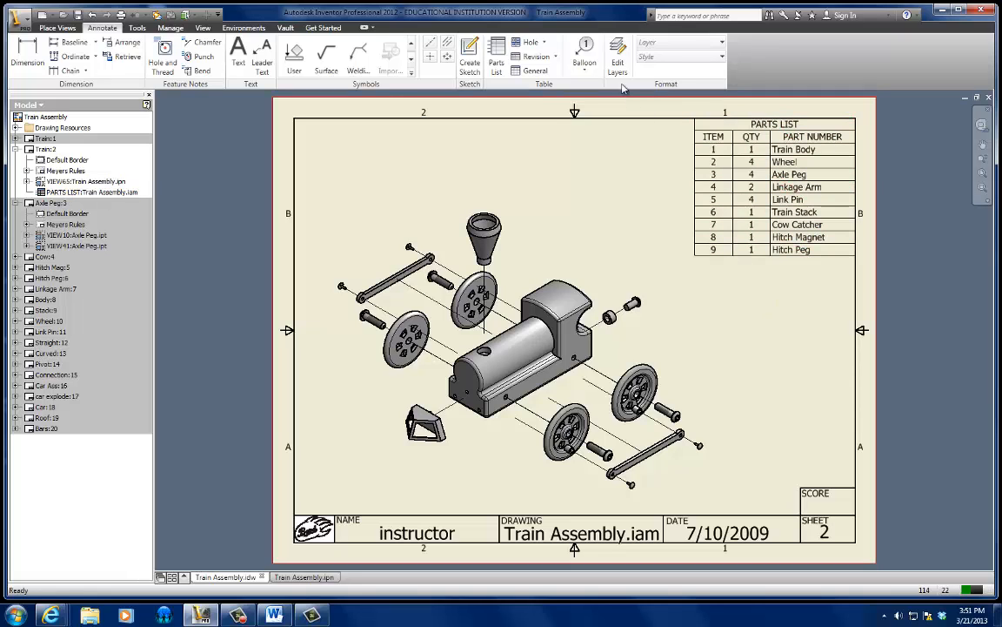
Attach item balloons to the train body's cab roof and the train stack's rim, each placed above and right of its part.
{"action": "left_click", "coordinate": [595, 55]}
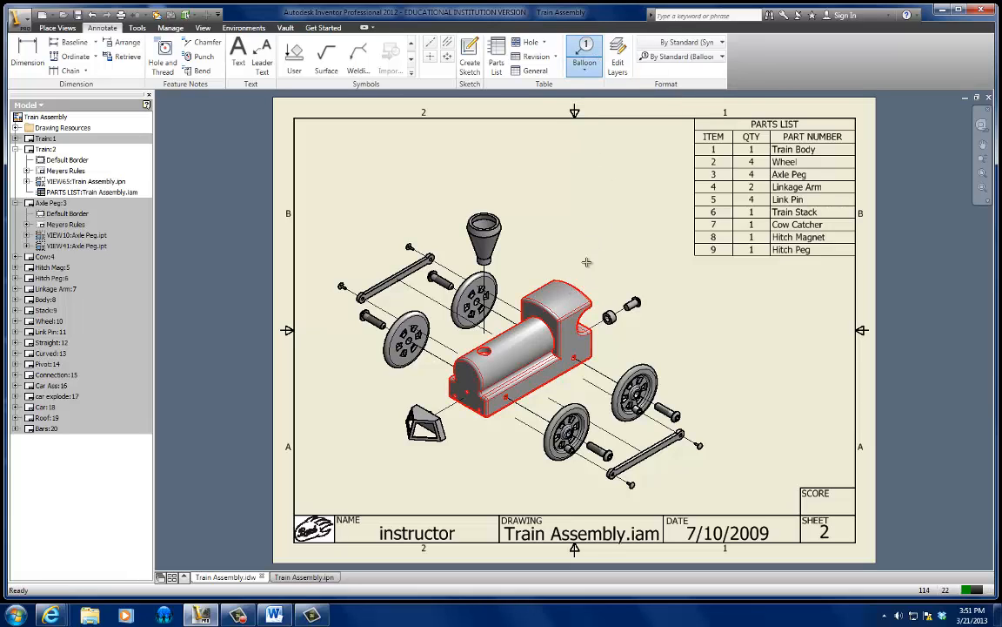
{"action": "left_click", "coordinate": [571, 283]}
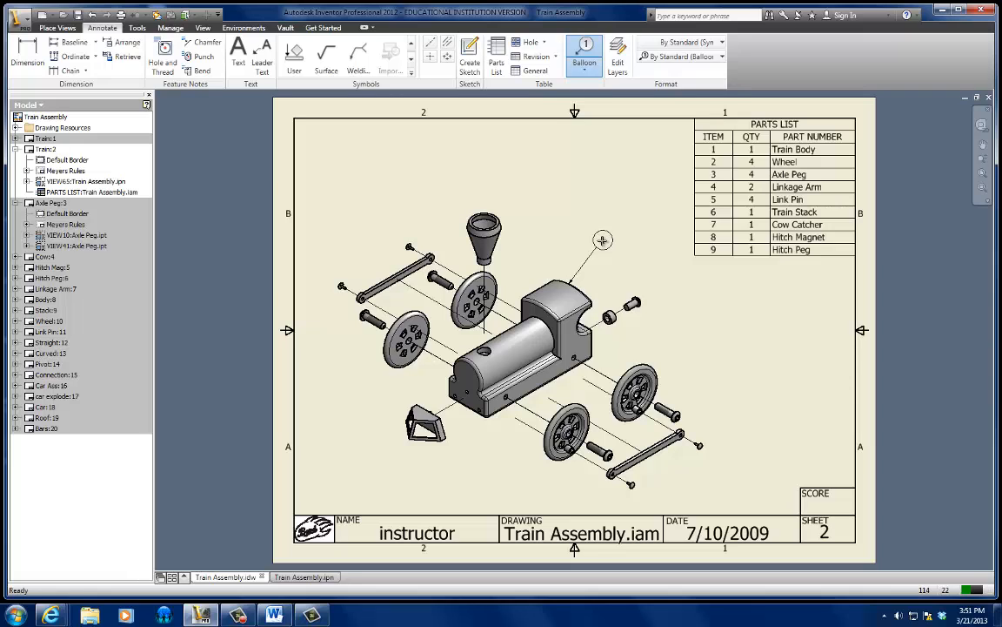
{"action": "left_click", "coordinate": [600, 240]}
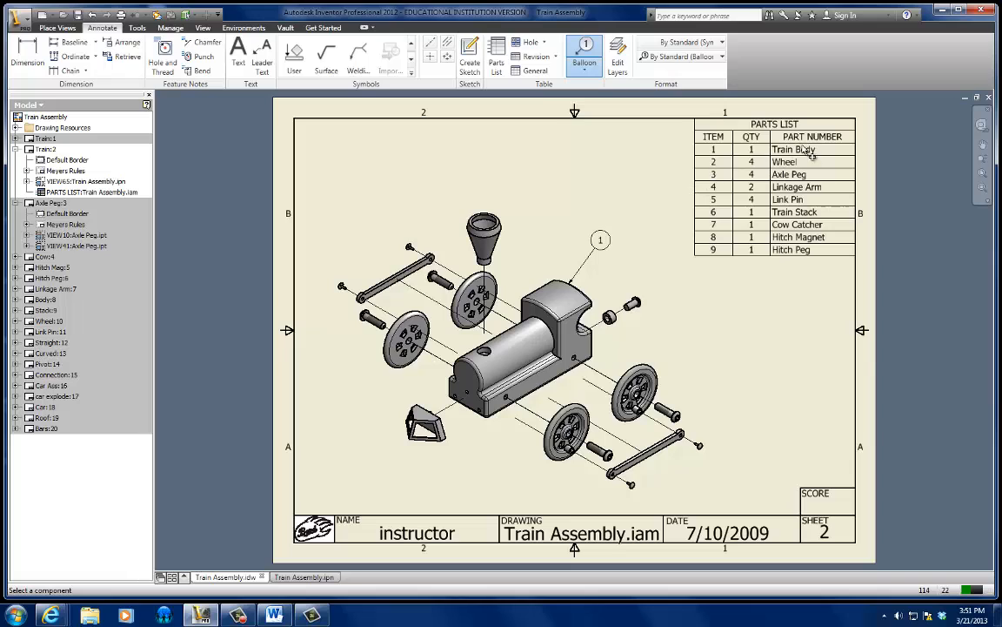
{"action": "left_click", "coordinate": [496, 224]}
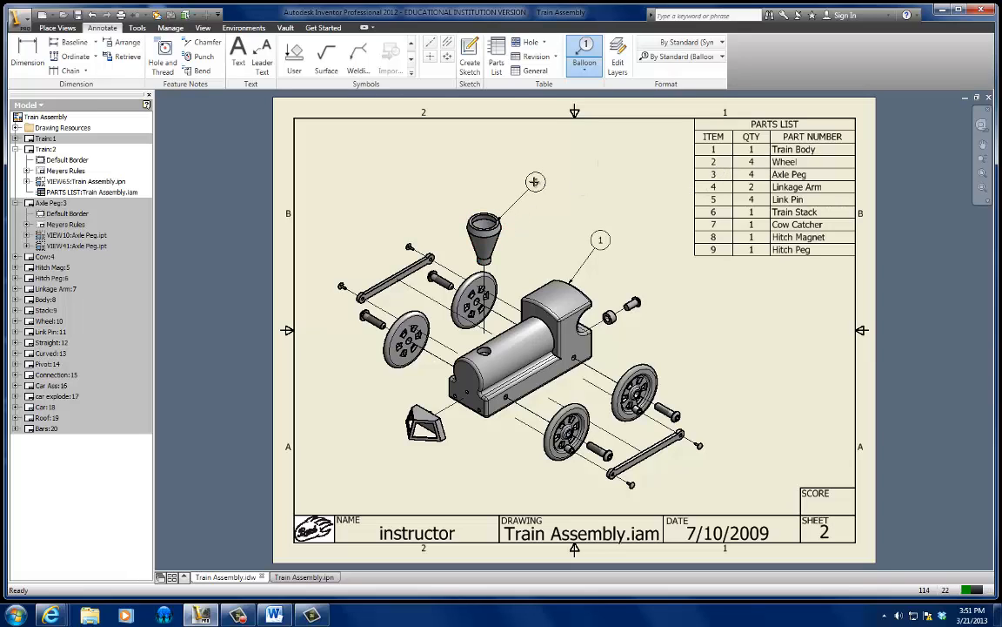
{"action": "double_click", "coordinate": [534, 182]}
Add item balloons to the rightmost axle peg and its wheel, placed above right, and to the cow catcher, placed on its left.
{"action": "left_click", "coordinate": [677, 413]}
{"action": "left_click", "coordinate": [724, 367]}
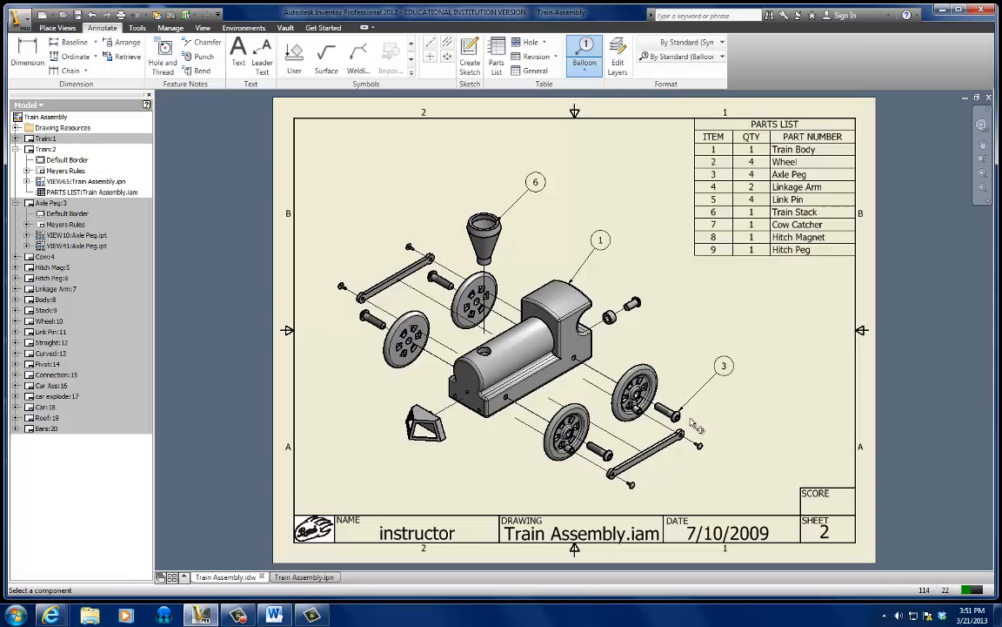
{"action": "left_click", "coordinate": [652, 370]}
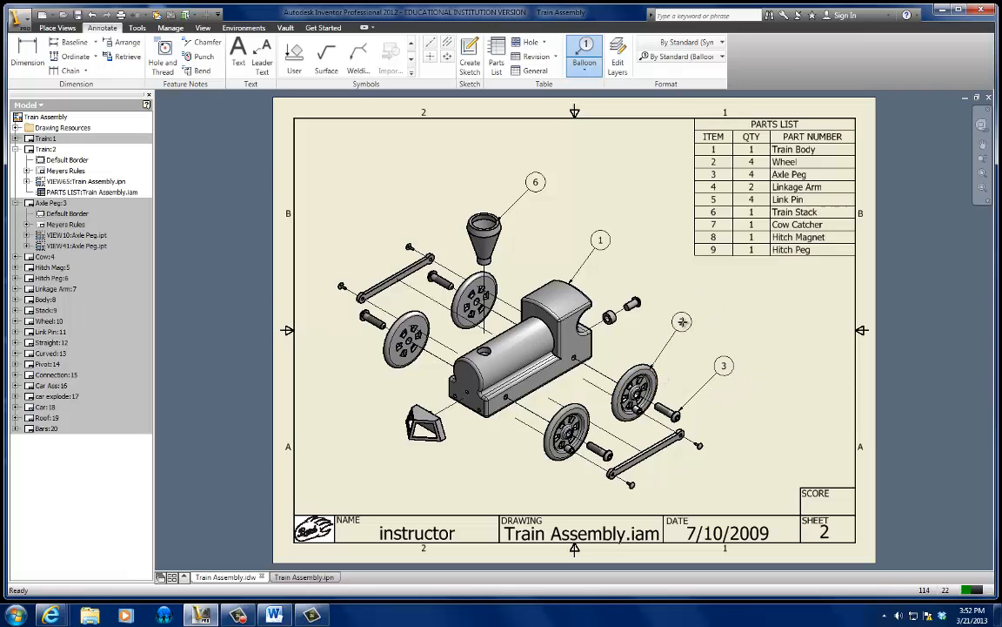
{"action": "left_click", "coordinate": [687, 323]}
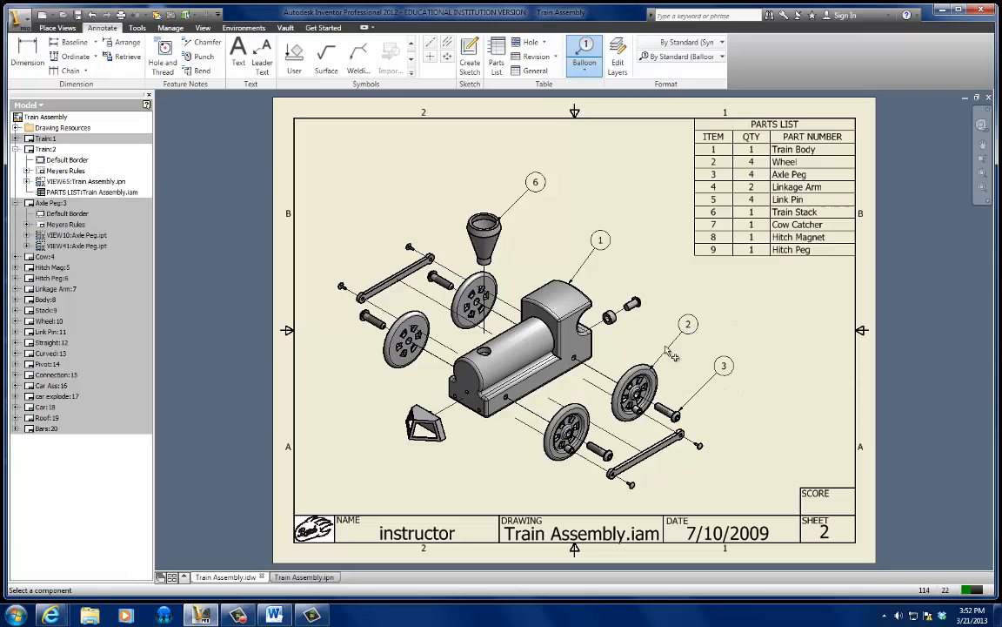
{"action": "left_click", "coordinate": [417, 441]}
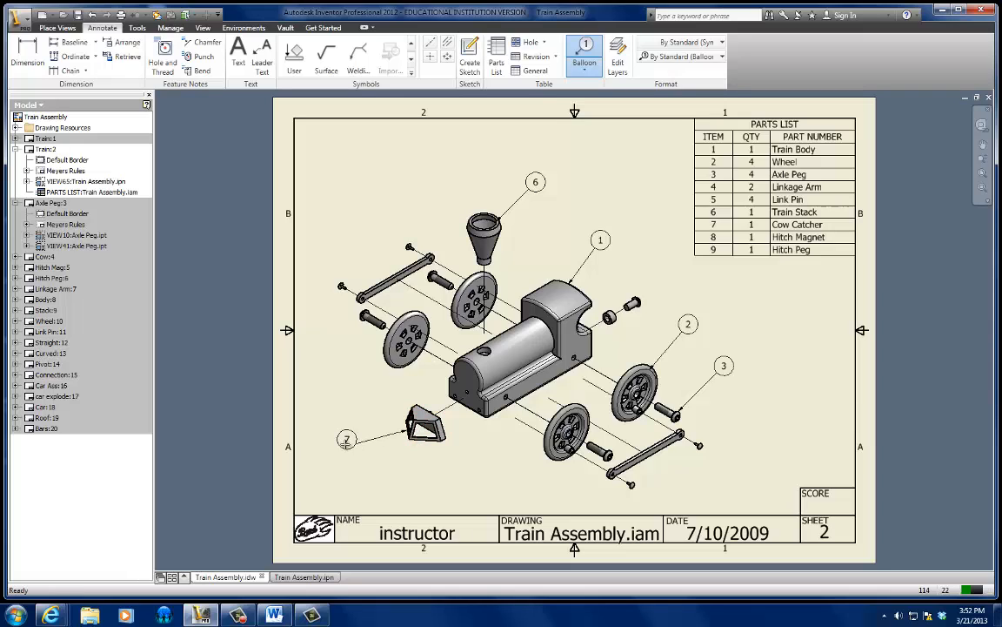
{"action": "left_click", "coordinate": [344, 447]}
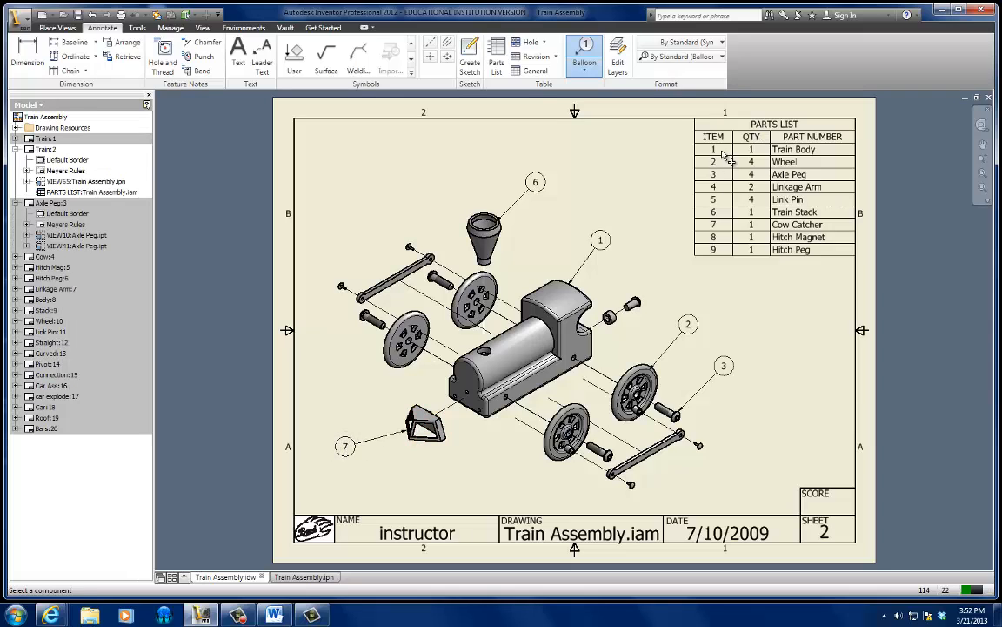